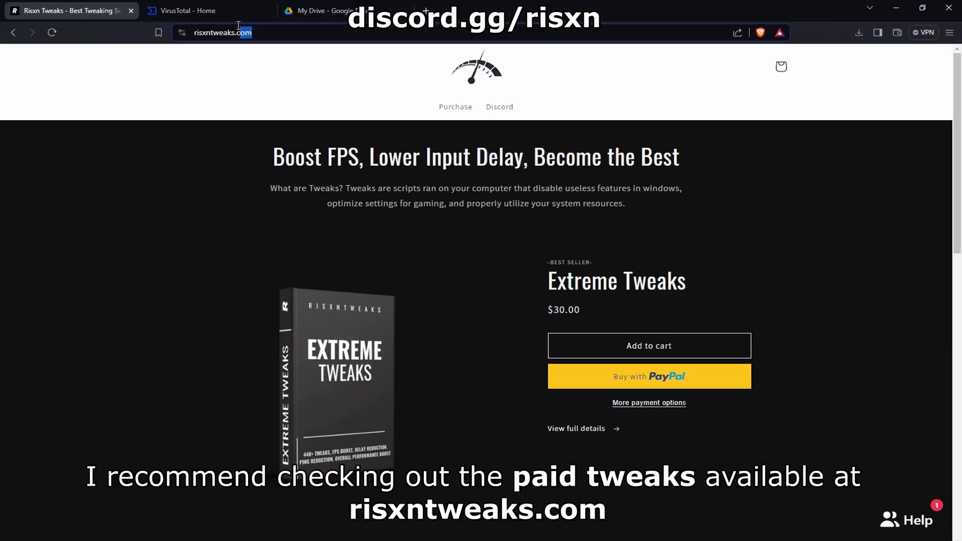
scroll(486, 279, down, 4)
scroll(485, 279, down, 2)
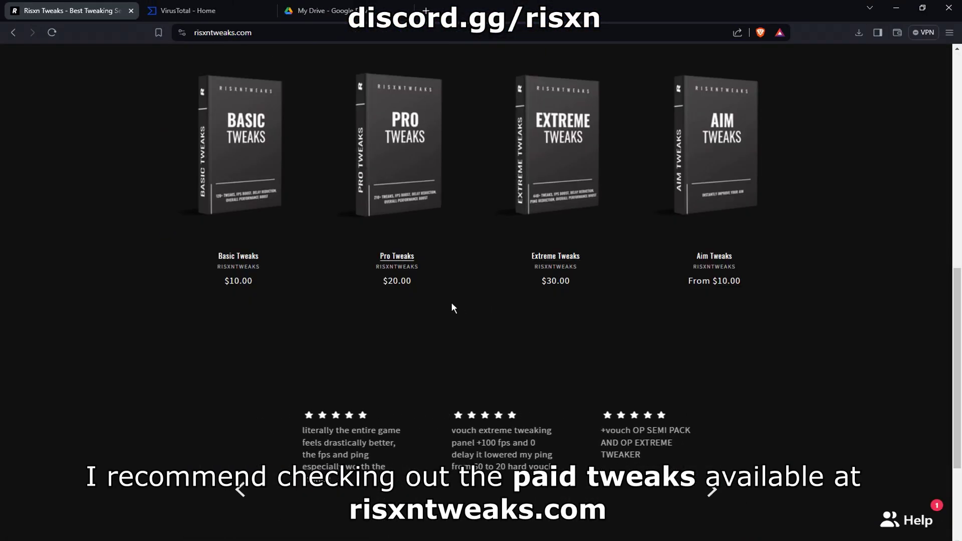
scroll(452, 307, down, 2)
scroll(659, 353, up, 3)
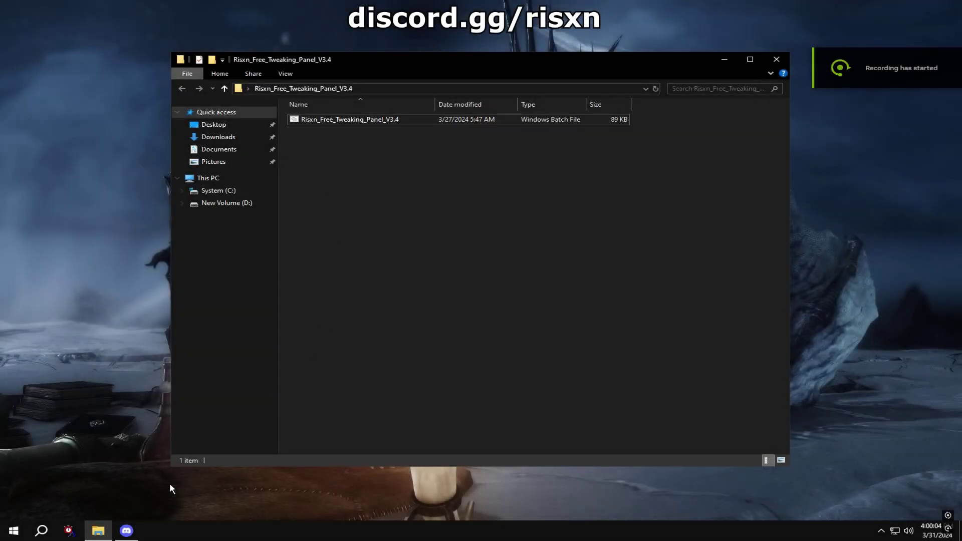
- Create a restore point named 'Restore' for the System (C:) drive in System Properties
key(super)
text(create)
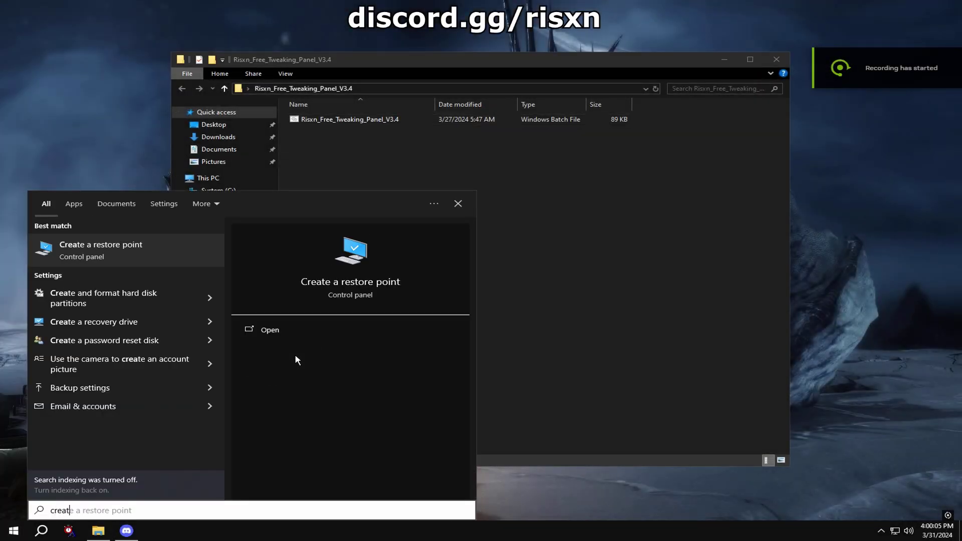
key(Return)
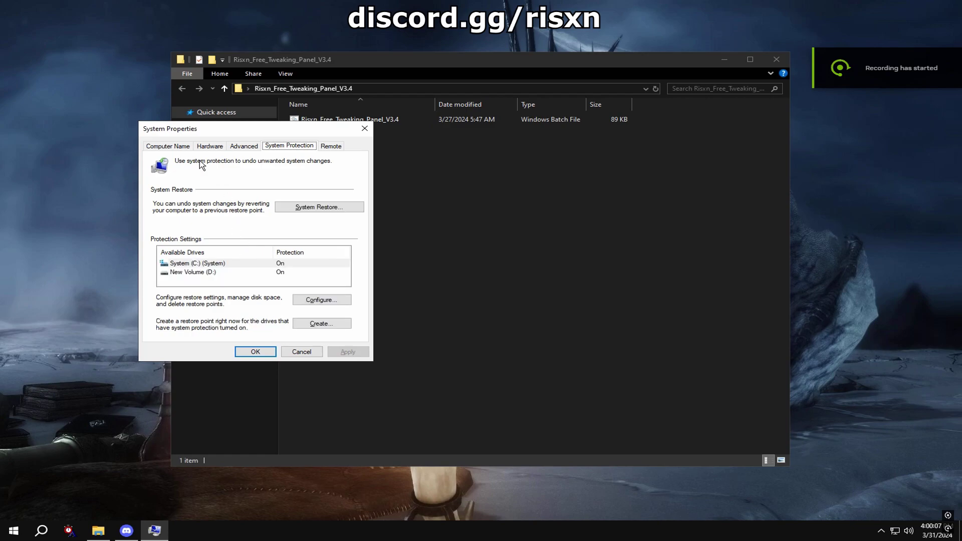
click(197, 263)
click(321, 324)
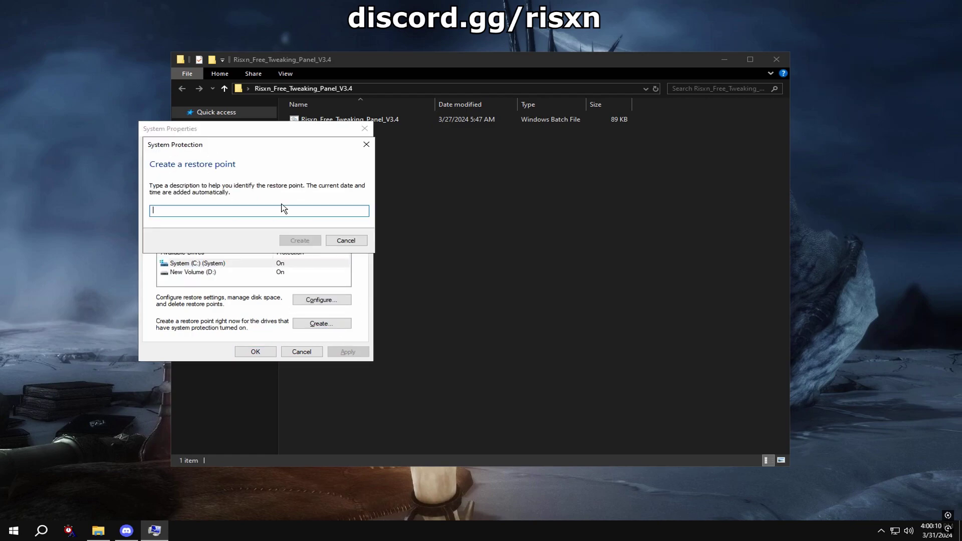
text(Restore)
click(300, 241)
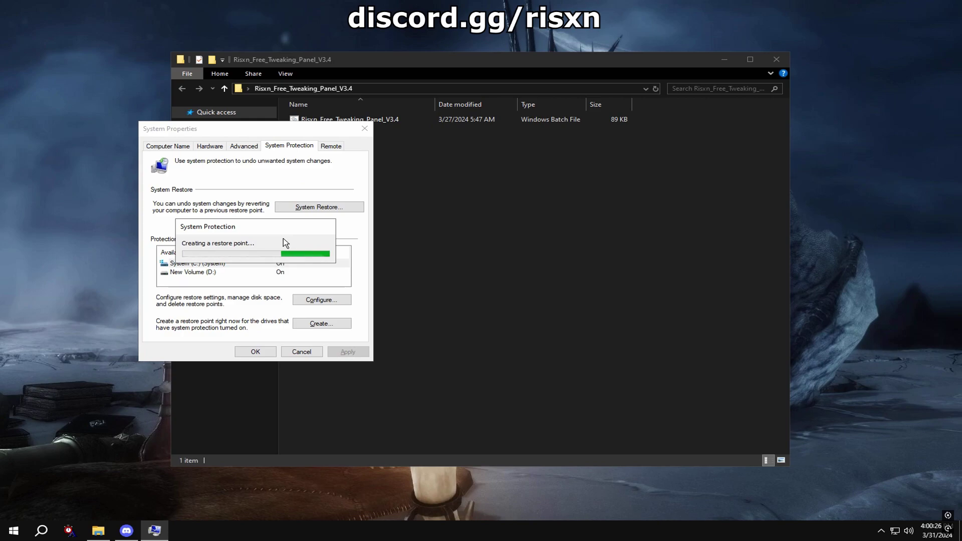
click(316, 248)
click(255, 351)
- Launch the Risxn tweaking panel batch file as administrator
right_click(378, 188)
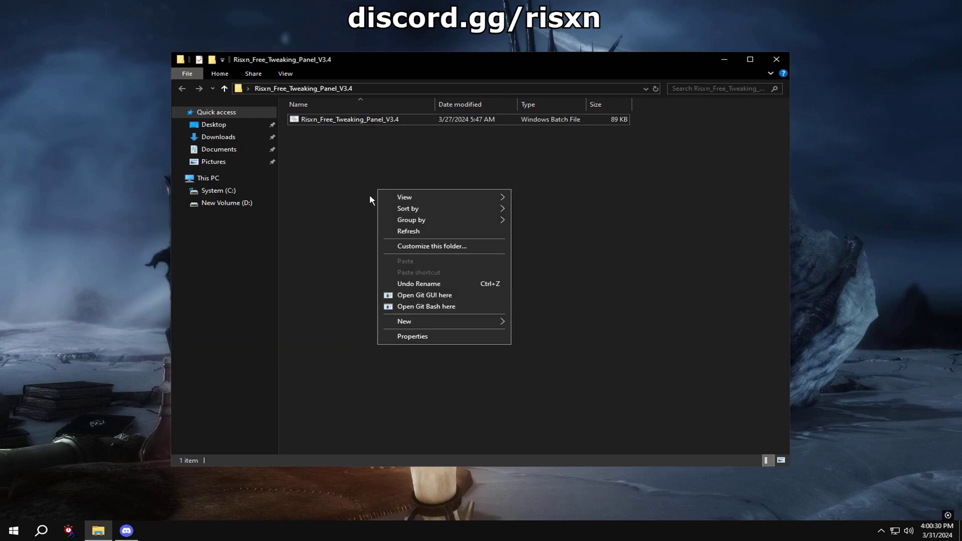
click(332, 123)
right_click(333, 123)
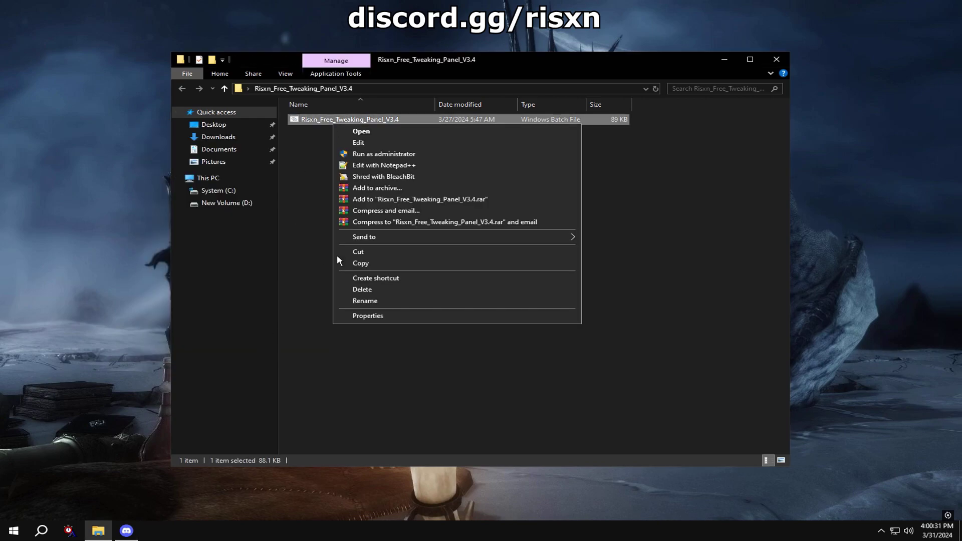
click(356, 156)
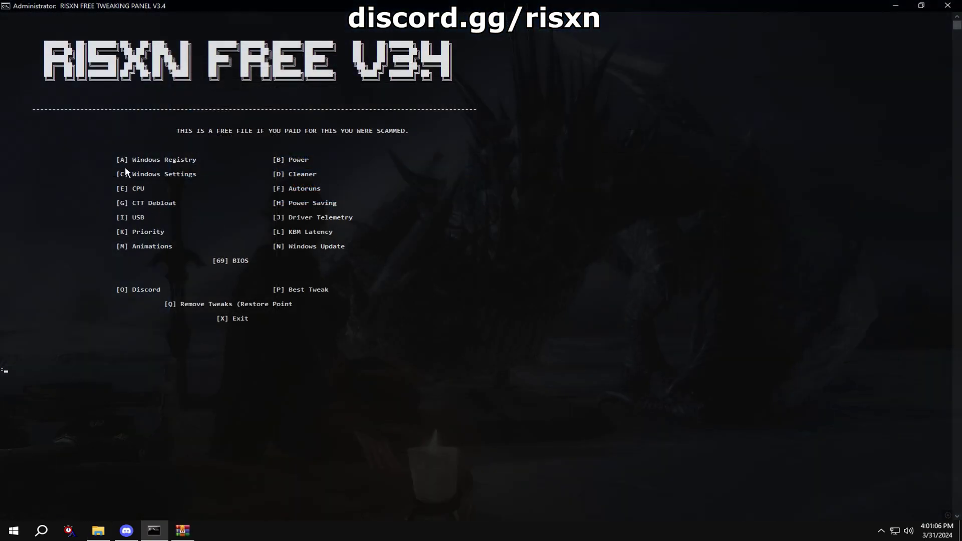
text(k)
- Run the Priority tweaks (K), then the Power tweaks (B) so Power Options opens
key(Return)
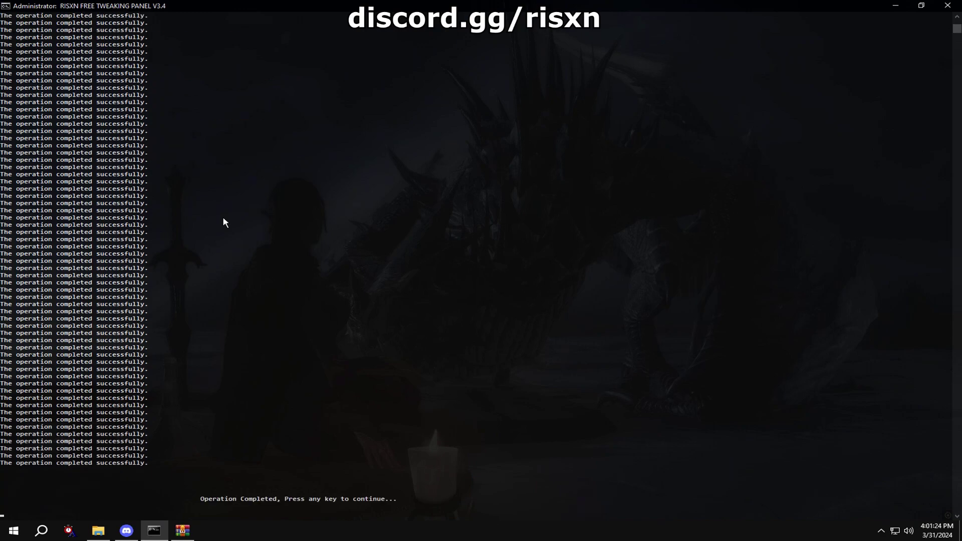
key(Return)
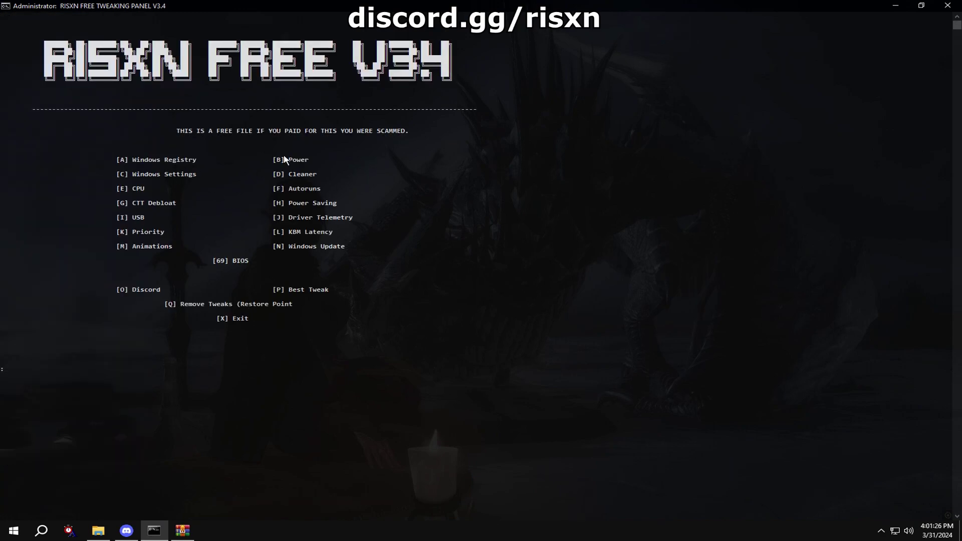
text(b)
key(Return)
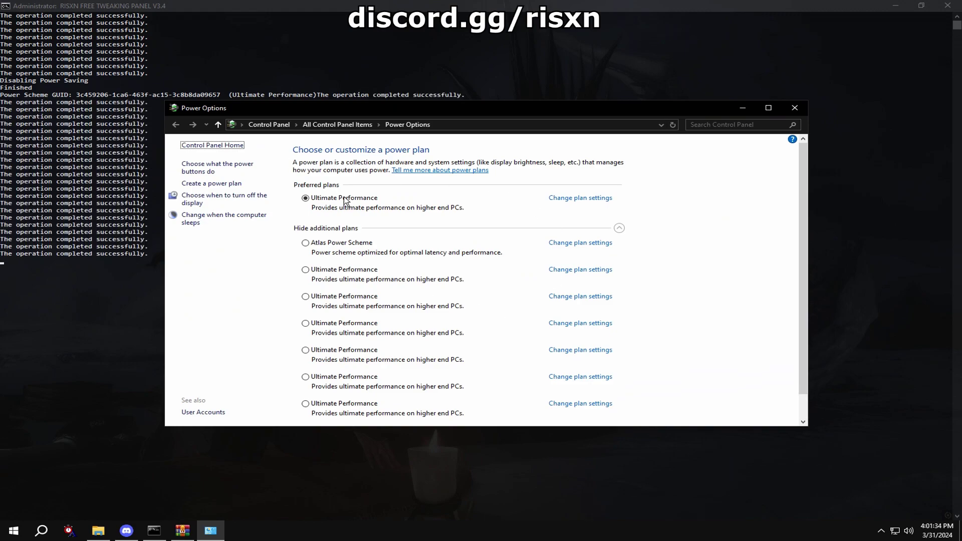
- Make the last Ultimate Performance plan active in Power Options and close the window
click(314, 405)
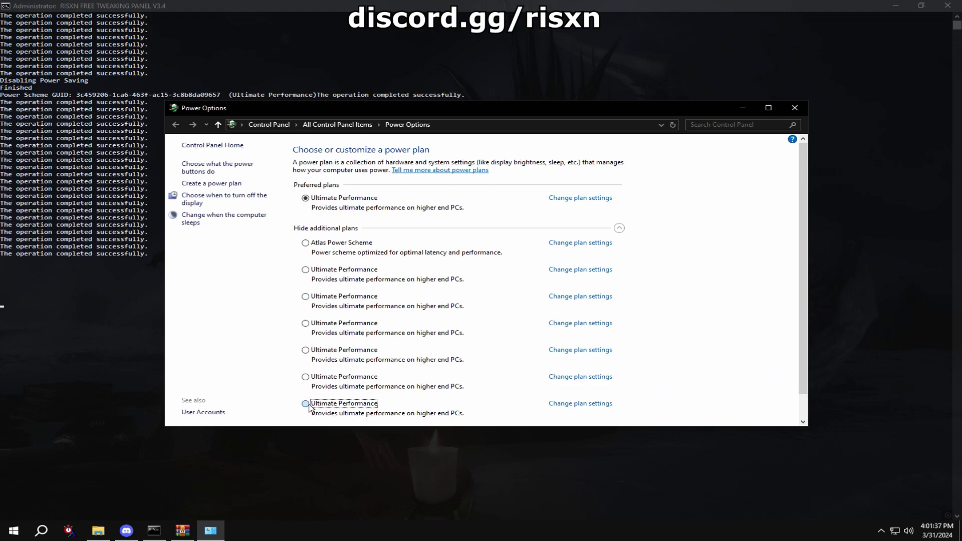
click(619, 227)
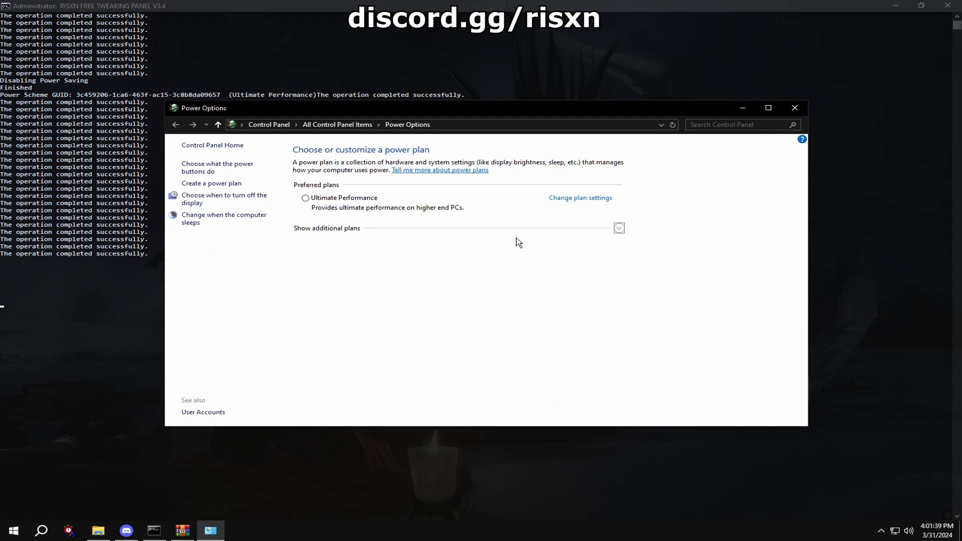
click(619, 228)
click(306, 410)
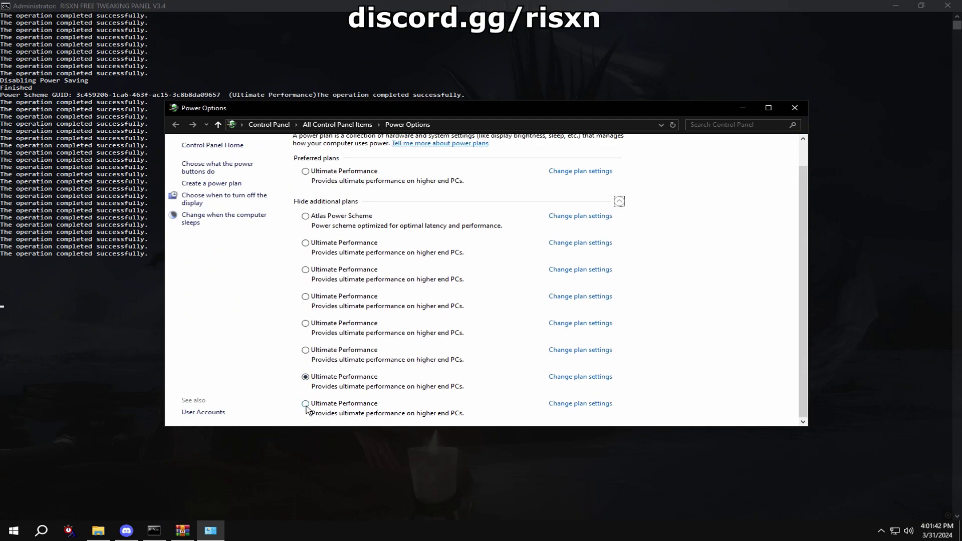
click(794, 108)
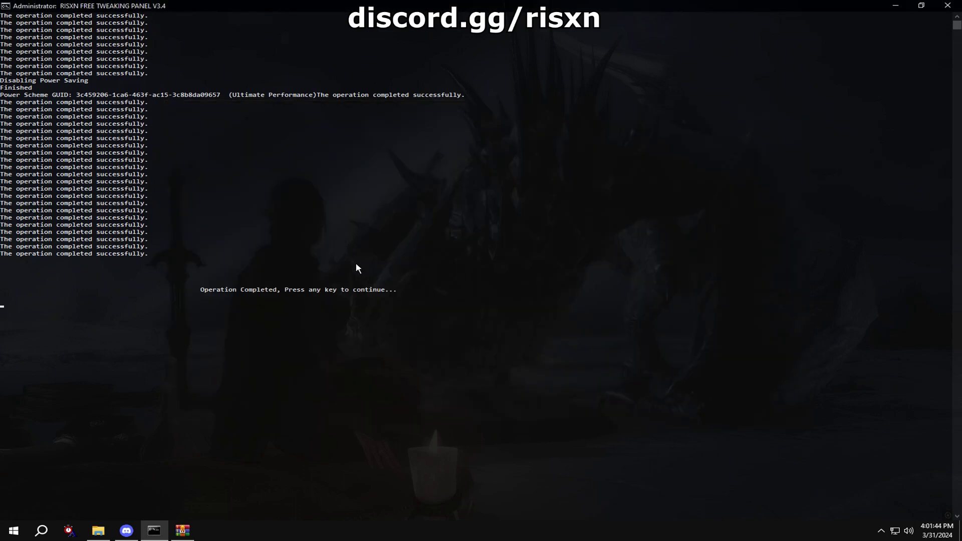
- Run the Windows Settings tweaks (C), then the Cleaner (D) to delete leftover files
key(Return)
text(c)
key(Return)
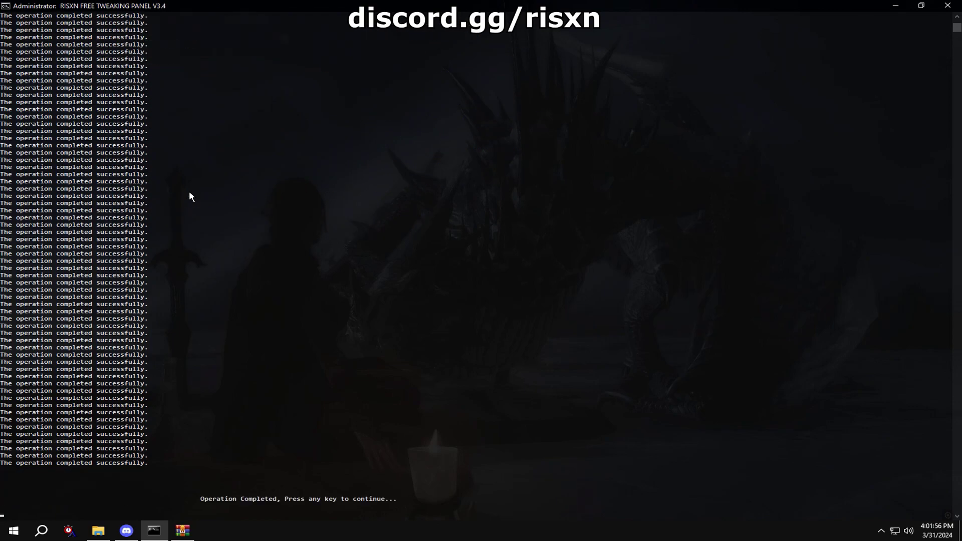
key(Return)
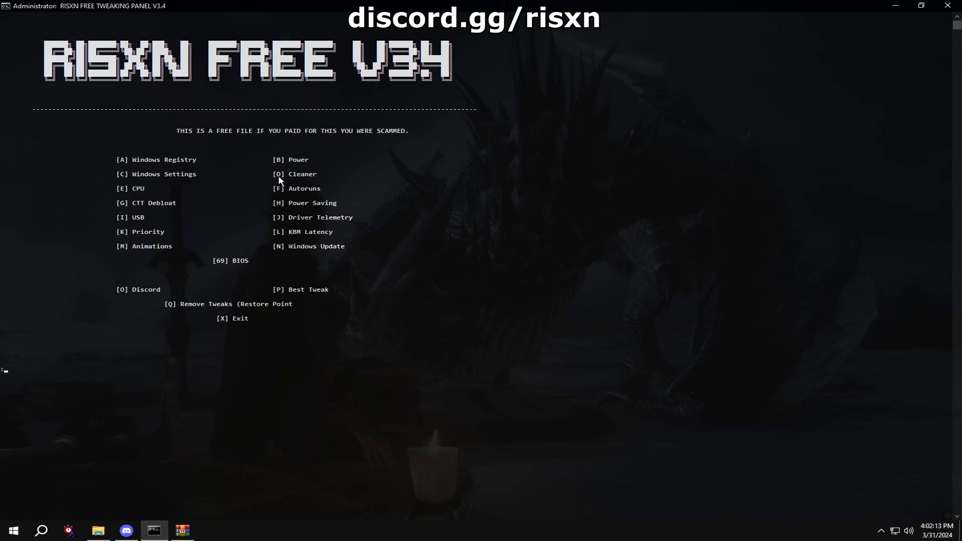
text(d)
key(Return)
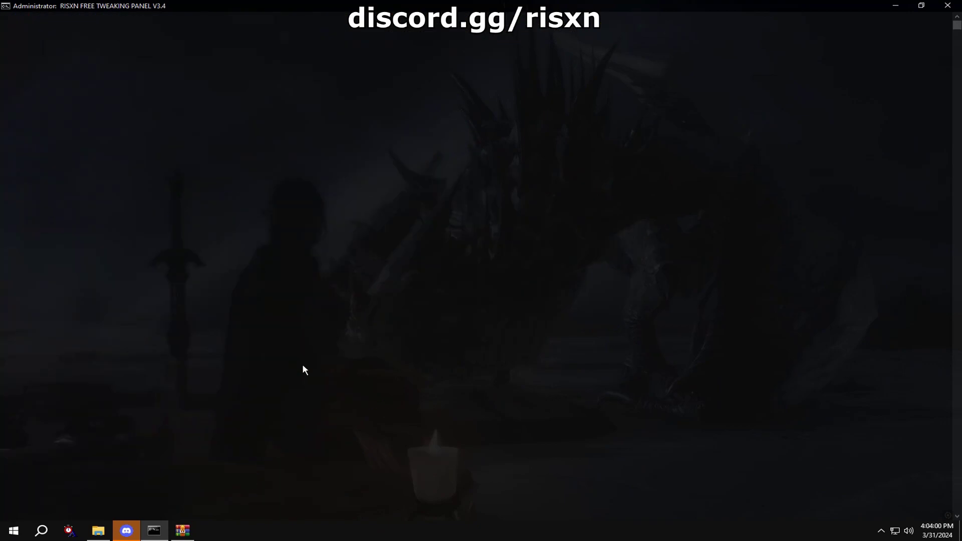
- Run the CPU tweaks (E) and return to the panel's main menu
key(Return)
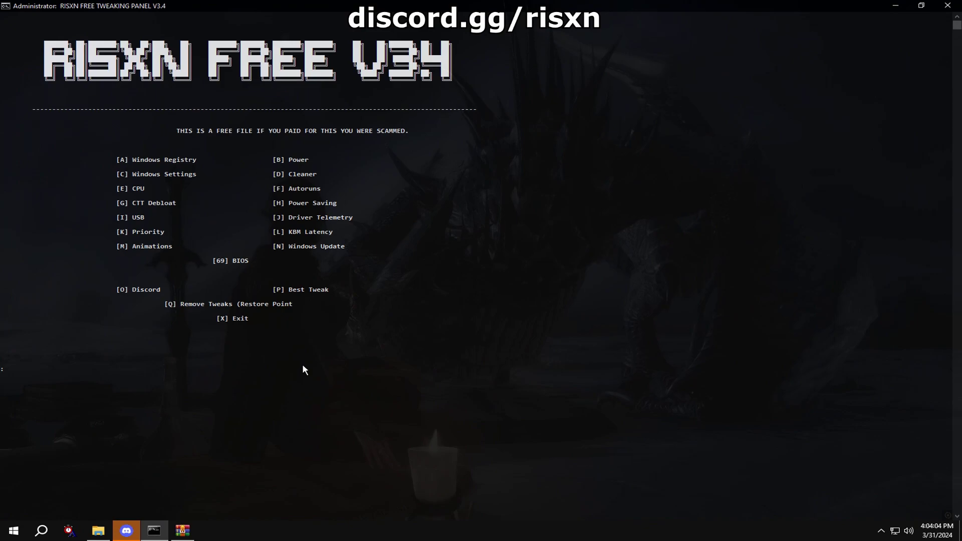
text(e)
key(Return)
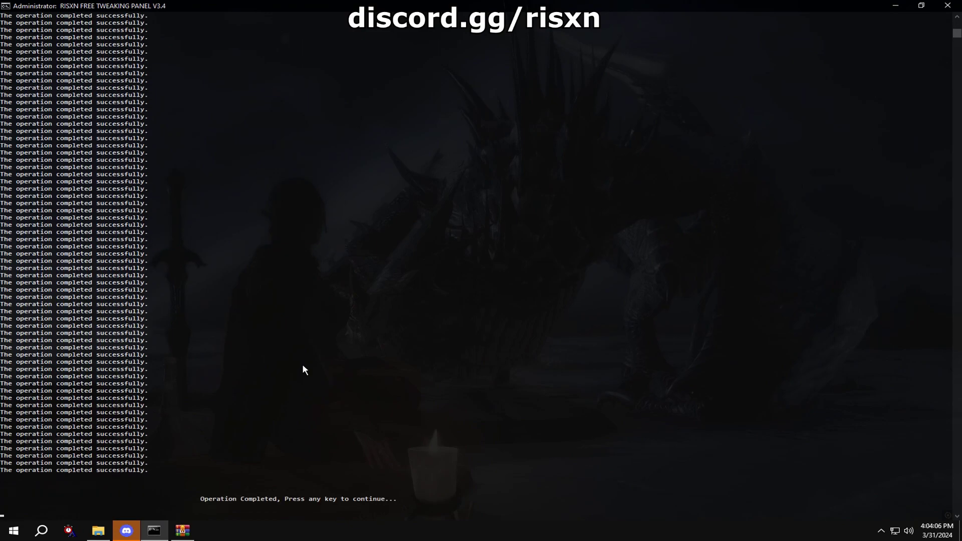
key(Return)
text(F)
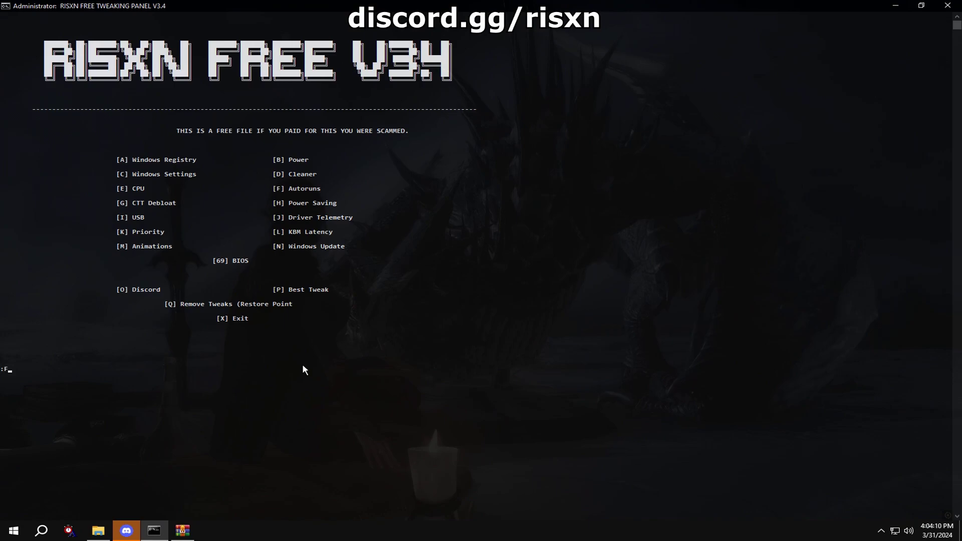
- Launch Autoruns (F), review the Logon startup entries, close it and return to the menu
key(Return)
key(Return)
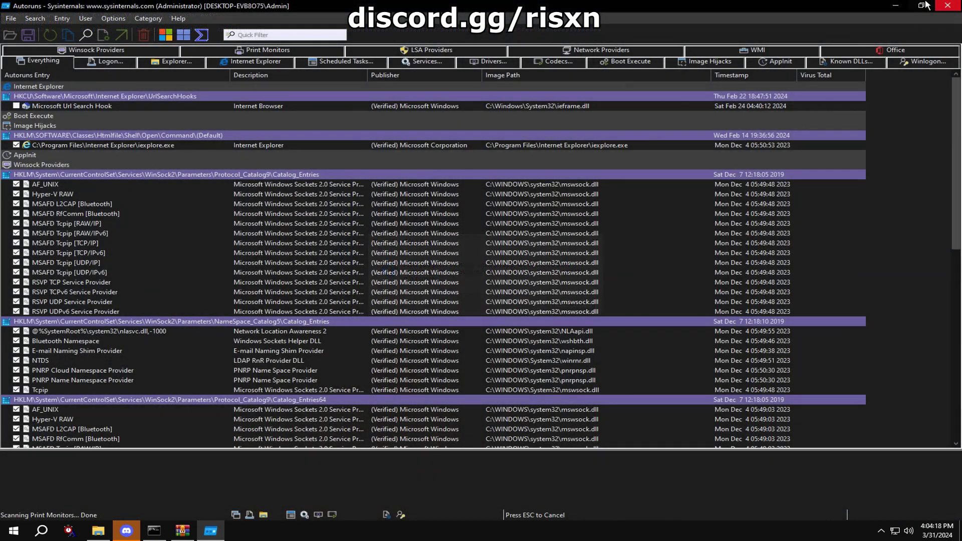
click(109, 61)
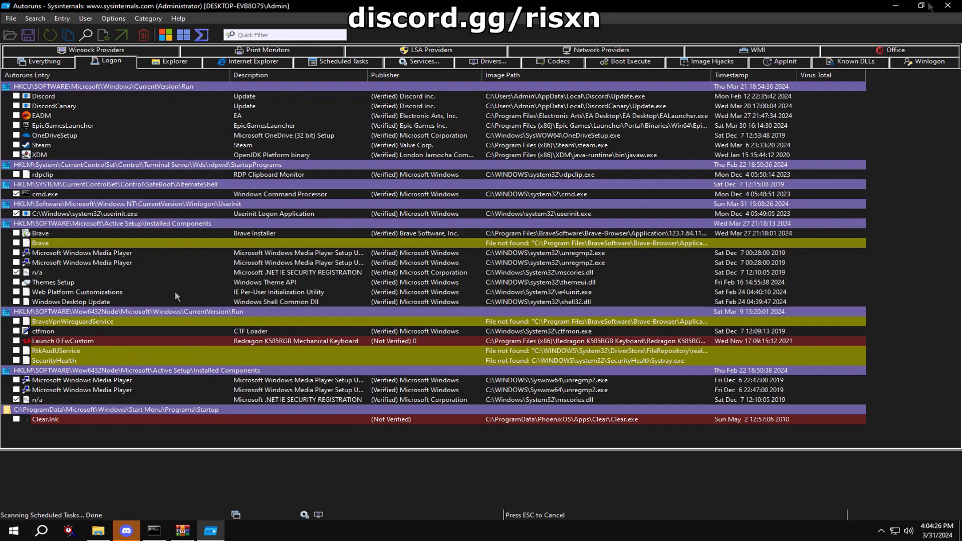
click(946, 5)
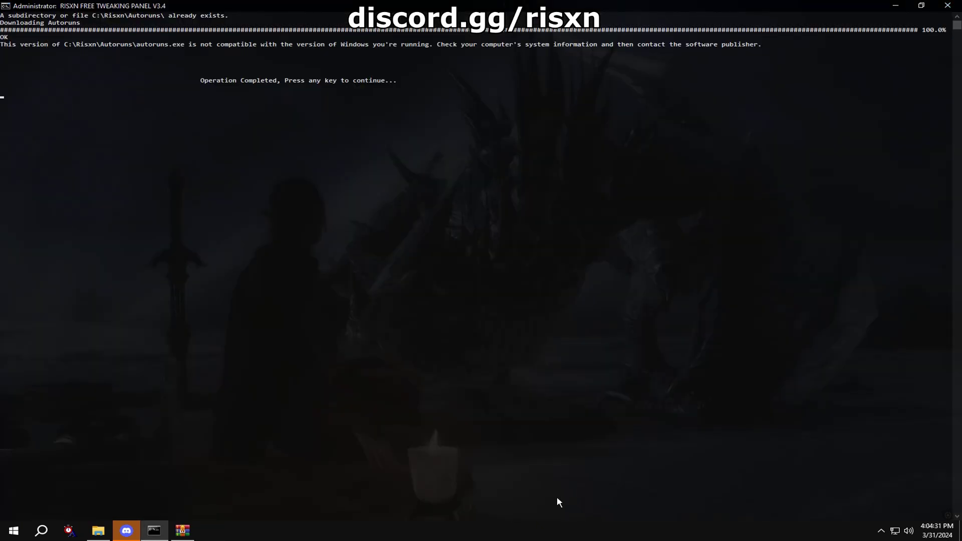
key(Return)
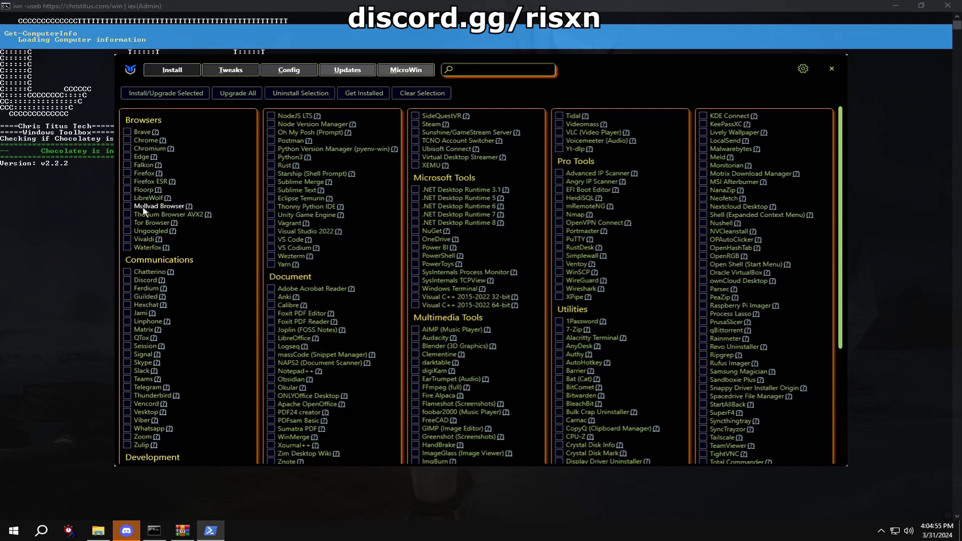
- Run WinUtil's recommended Desktop tweaks with Sticky Keys disabled, then close WinUtil
click(238, 73)
click(242, 94)
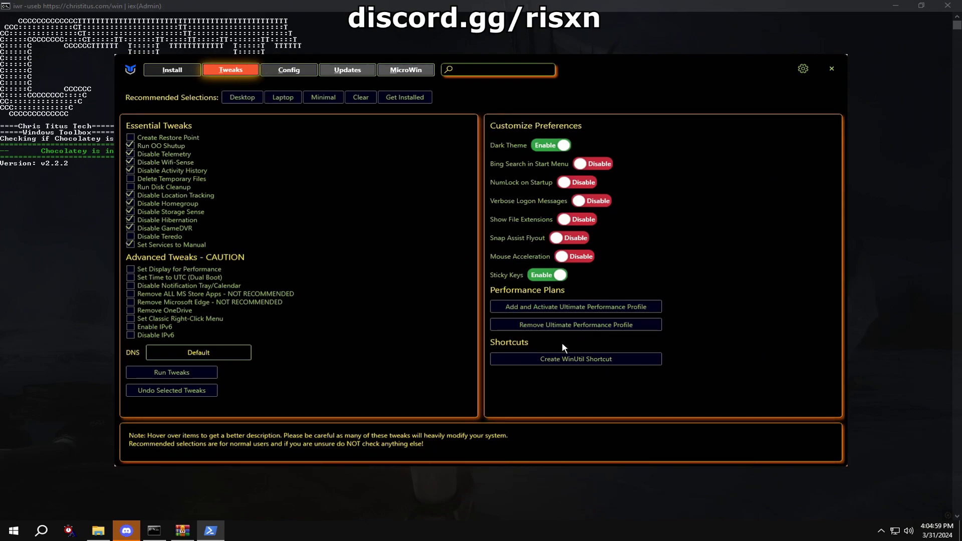
click(545, 276)
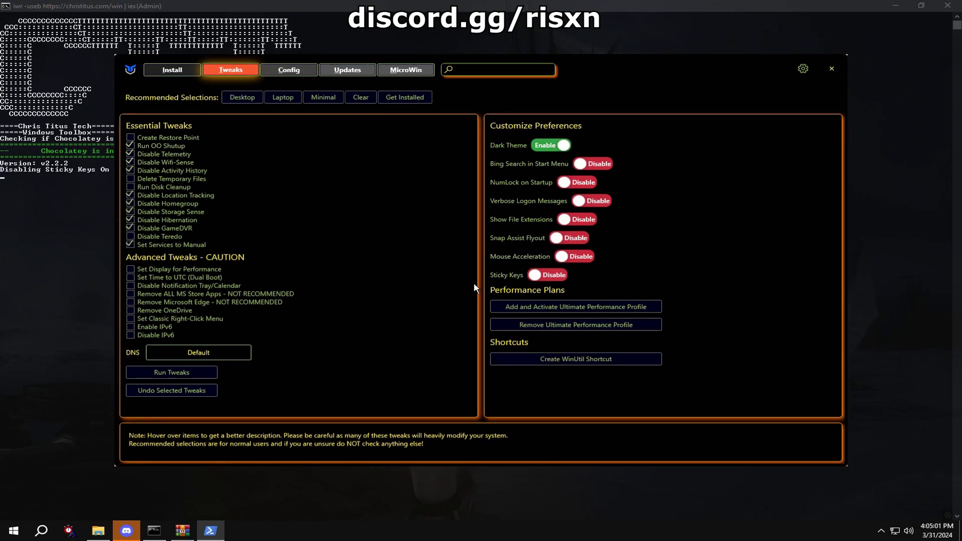
click(170, 369)
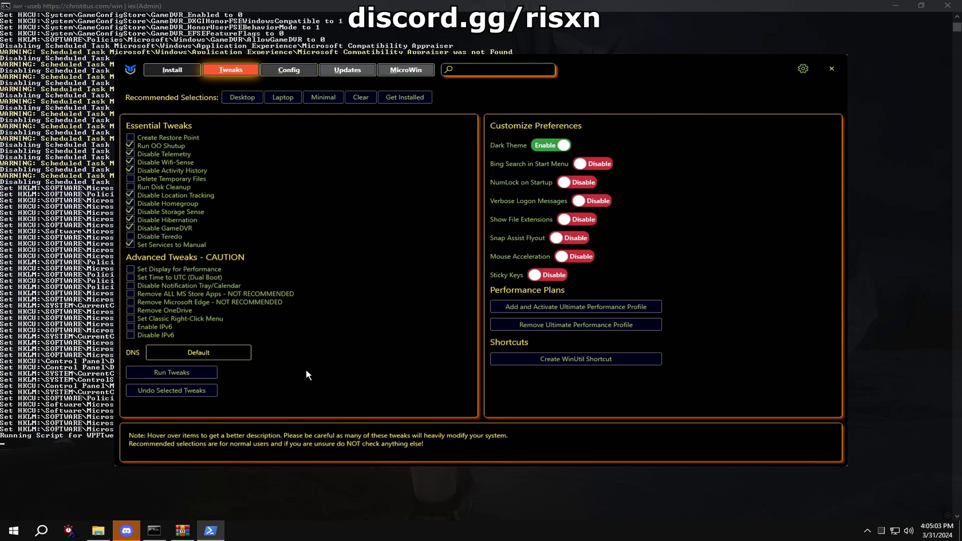
drag(718, 66, 836, 51)
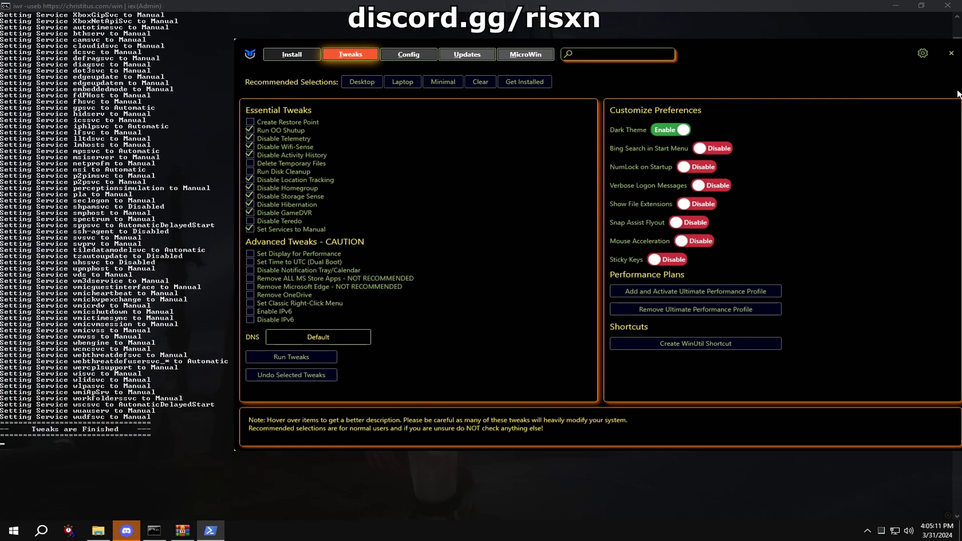
click(951, 54)
key(Return)
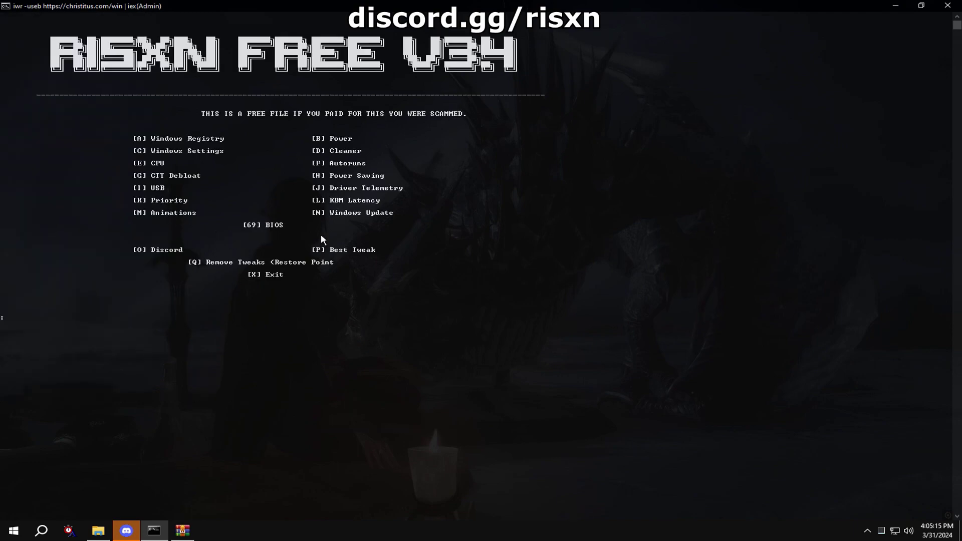
text(H)
- Run the Power Saving (H), USB (I), Driver Telemetry (J) and Priority (K) tweaks in turn
key(Return)
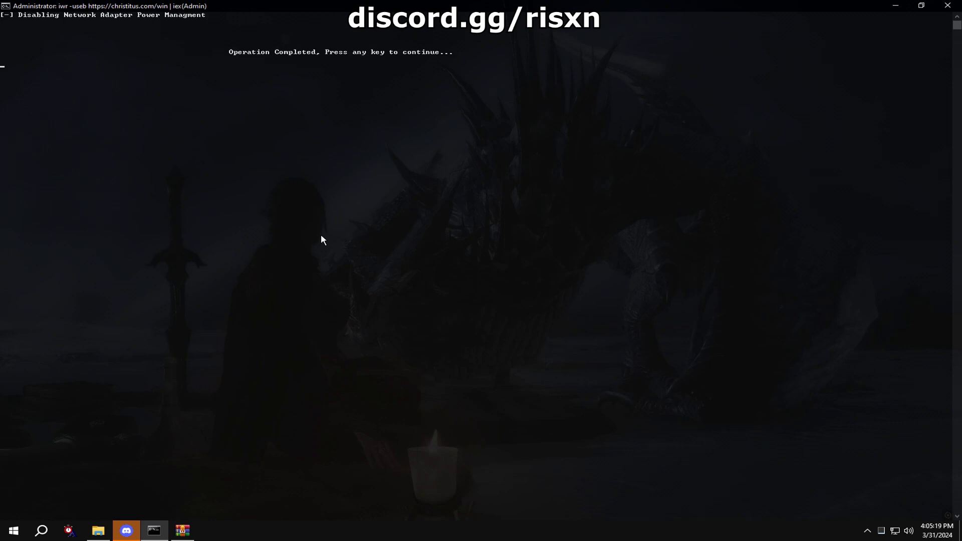
key(Return)
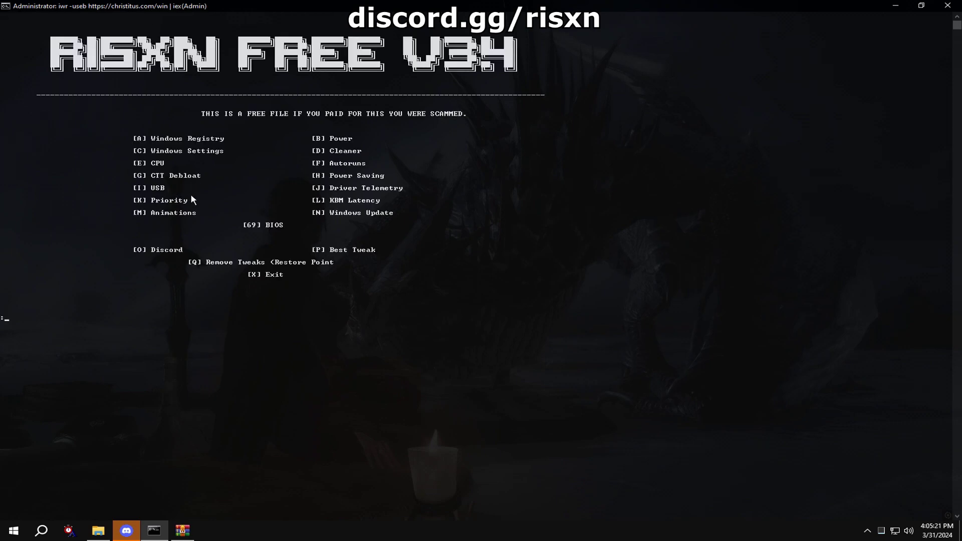
text(I)
key(Return)
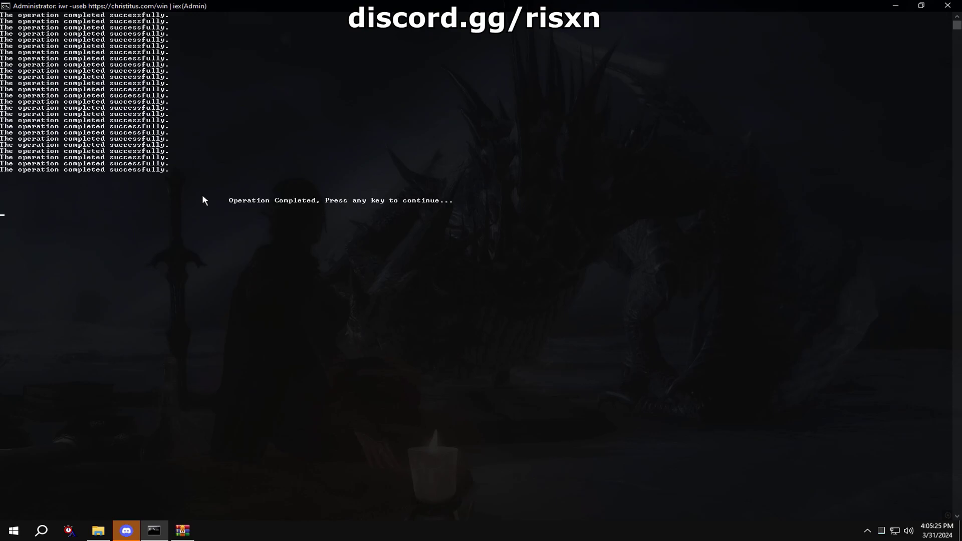
key(Return)
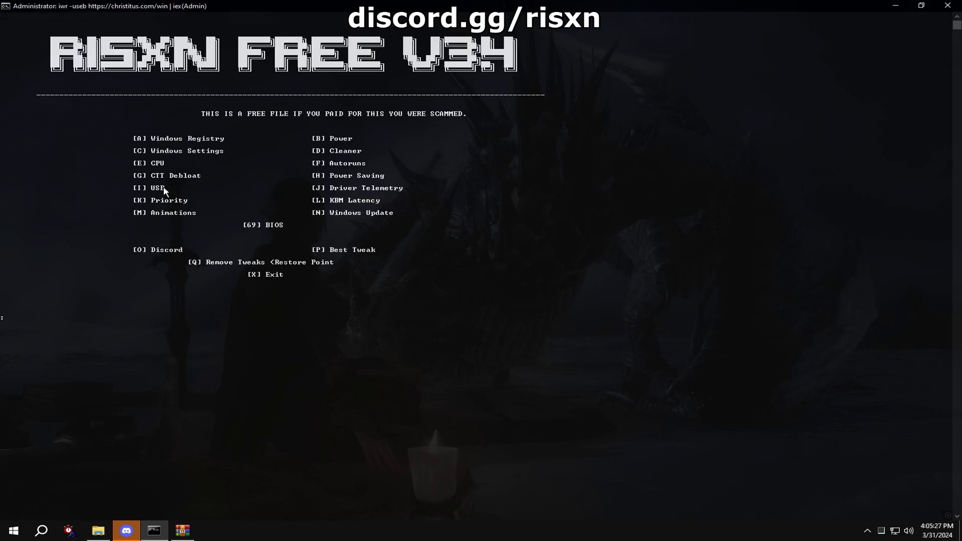
key(1)
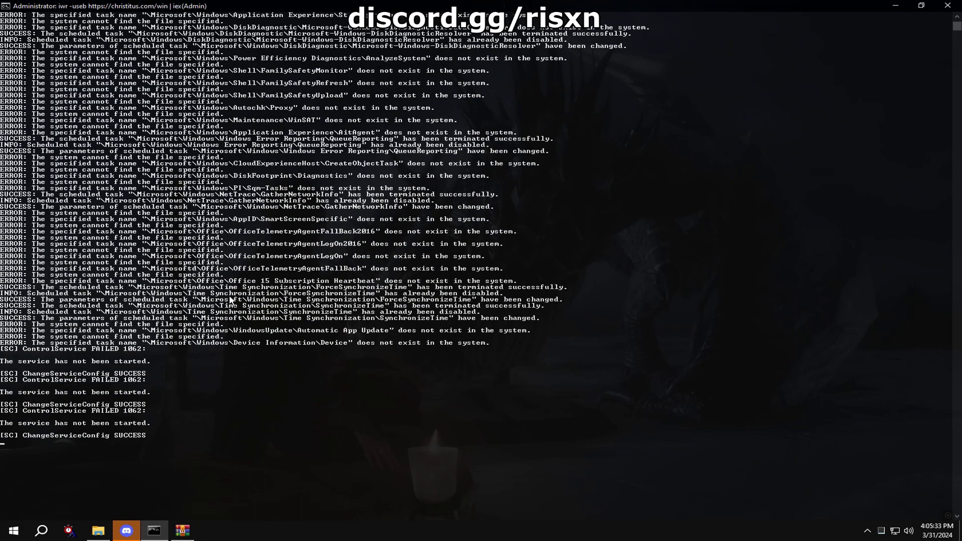
key(Return)
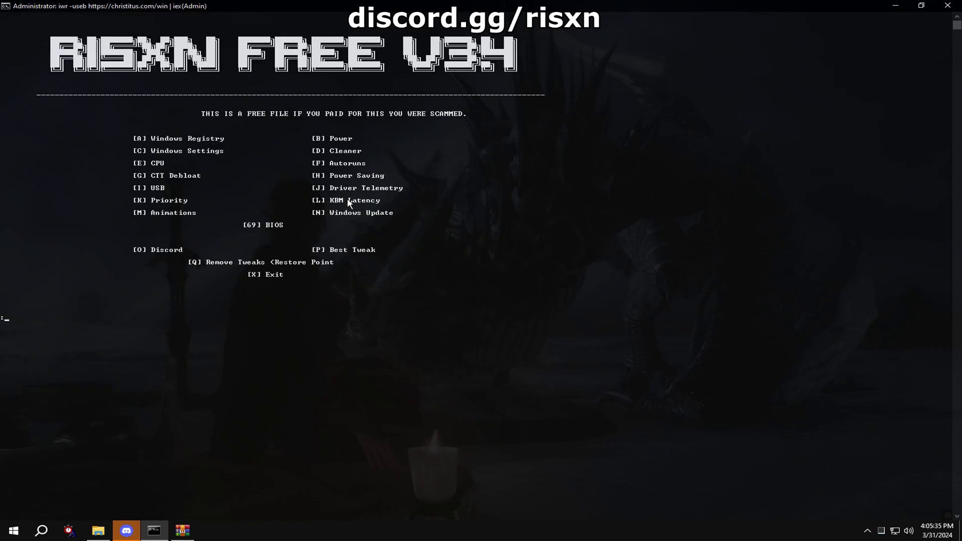
text(K)
key(Return)
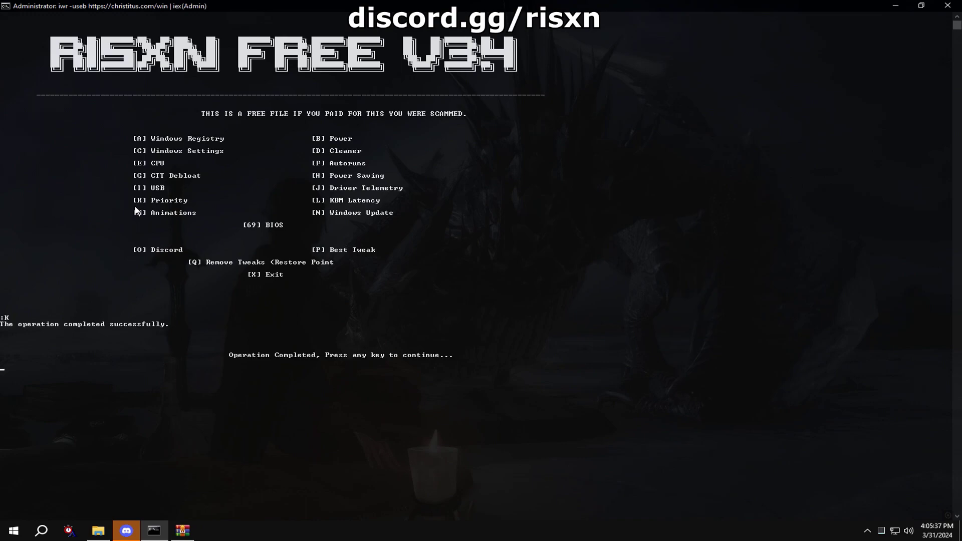
key(Return)
text(L)
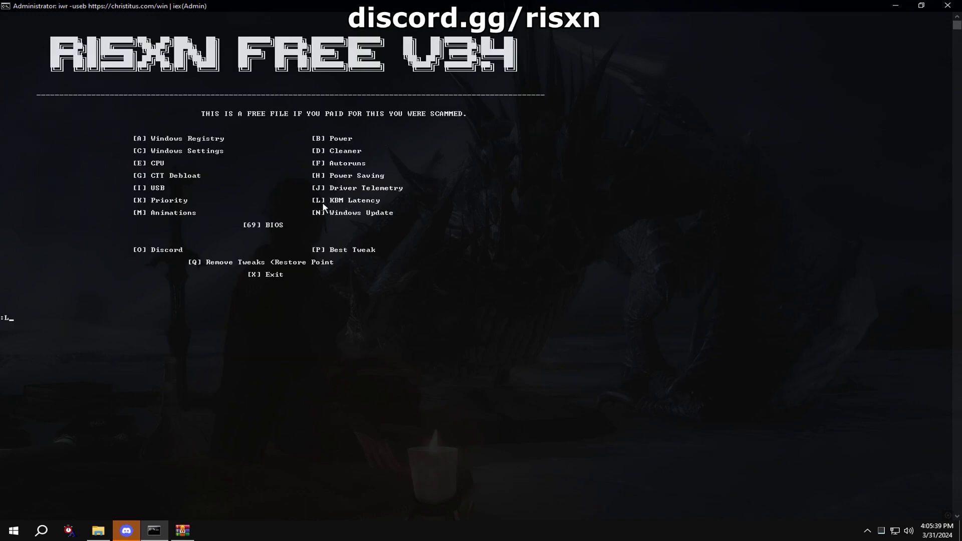
- Run the KBM Latency (L) and Animations (M) tweaks, accepting the reduced visual effects
key(Return)
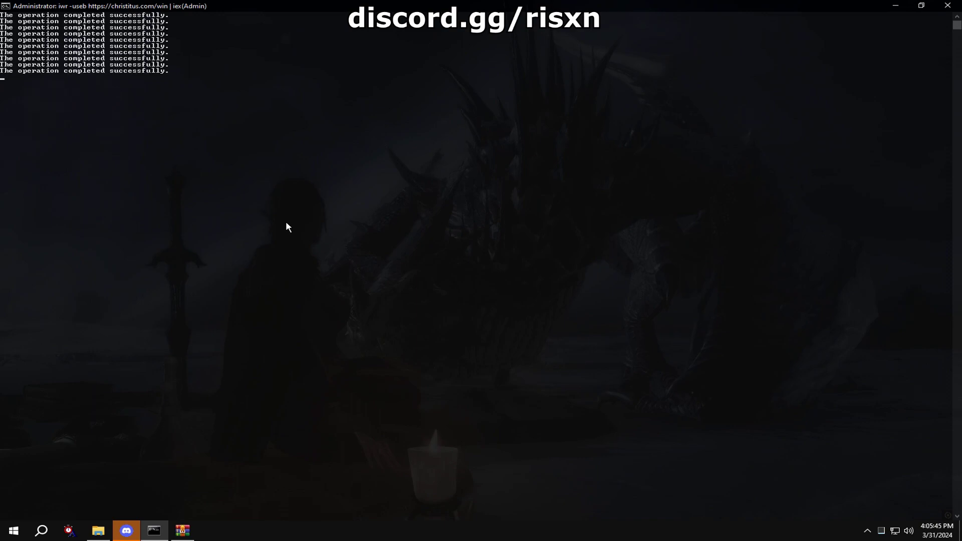
key(Return)
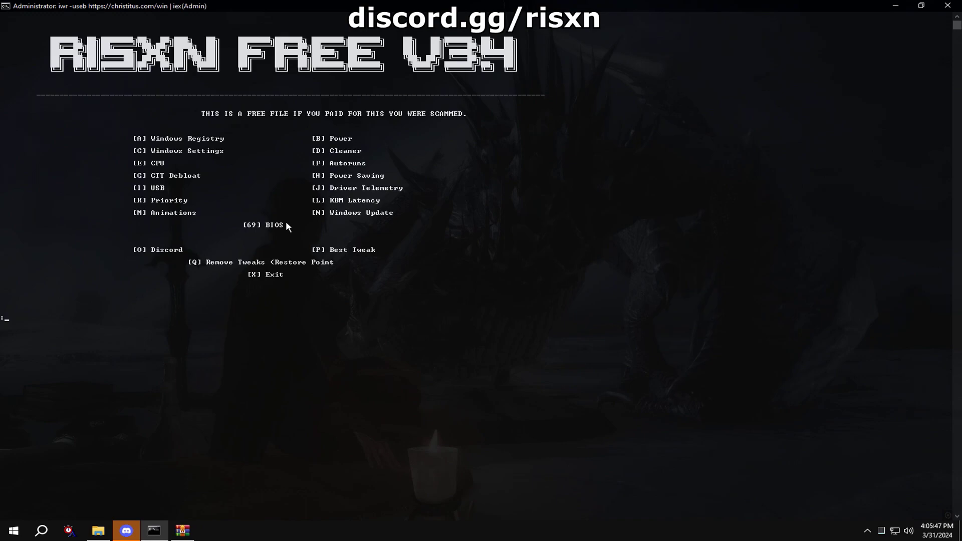
text(m)
key(Return)
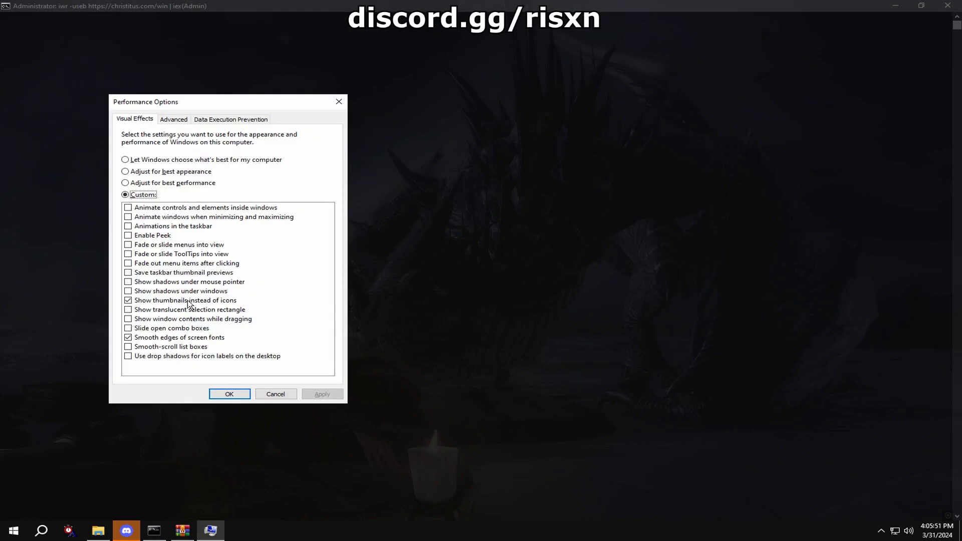
click(227, 391)
key(Return)
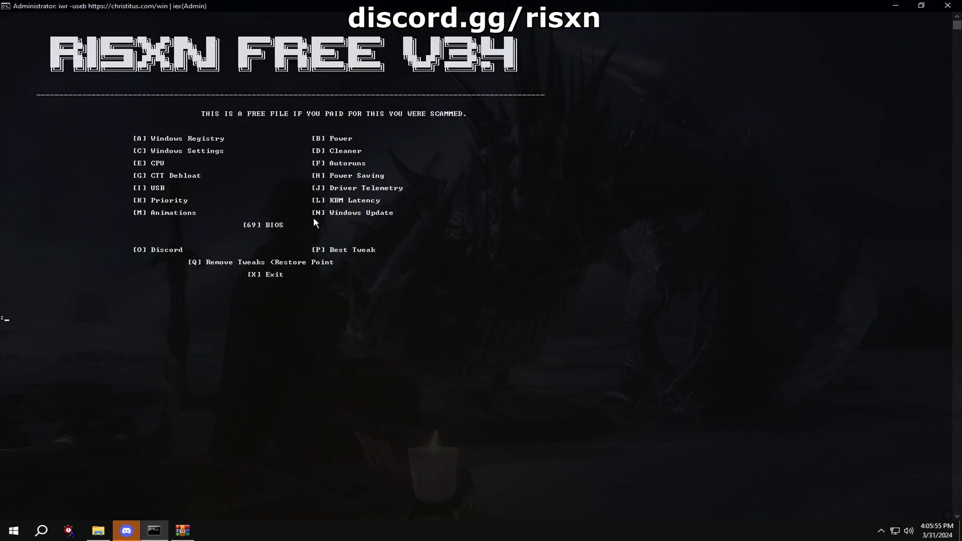
text(N)
- Disable Windows Updates (N), then apply the BIOS tweak (69) and return to the menu
key(Return)
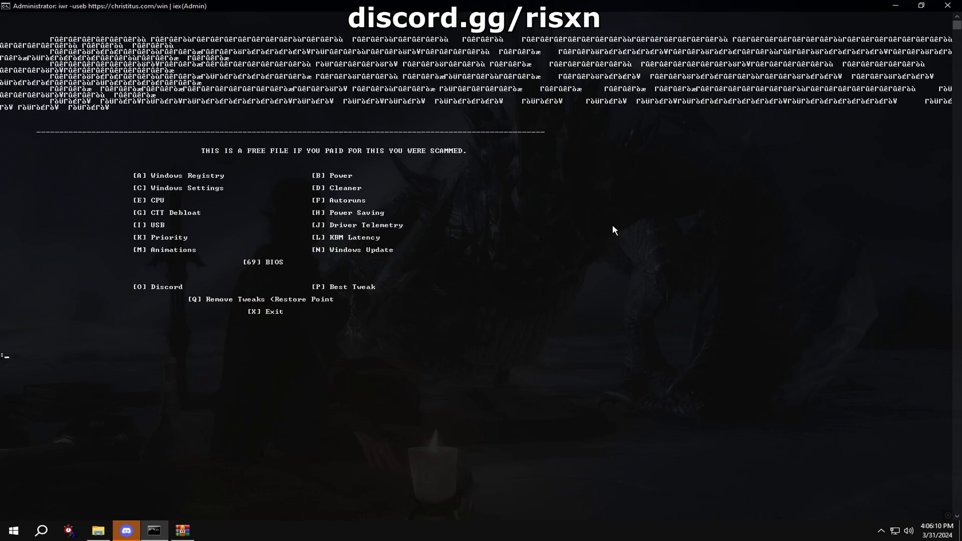
text(69)
key(Return)
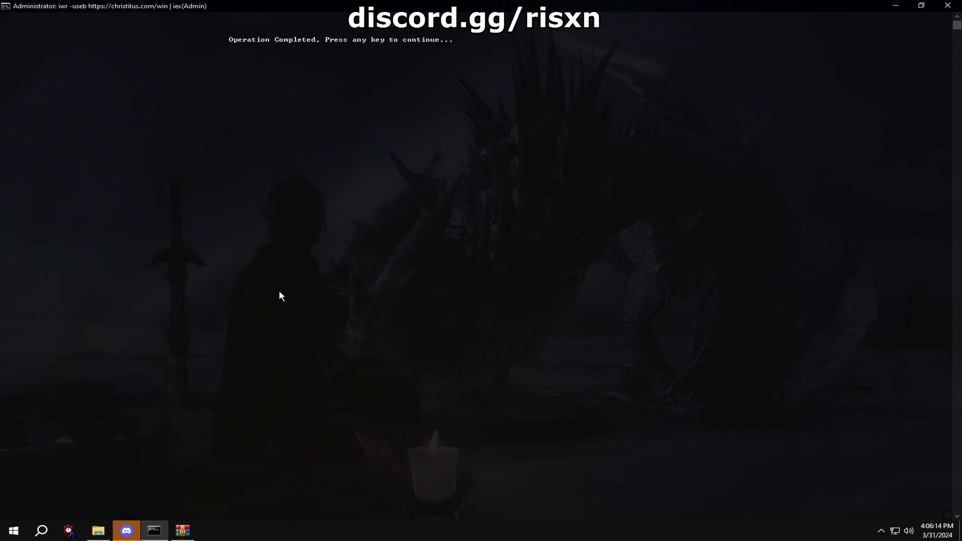
key(Return)
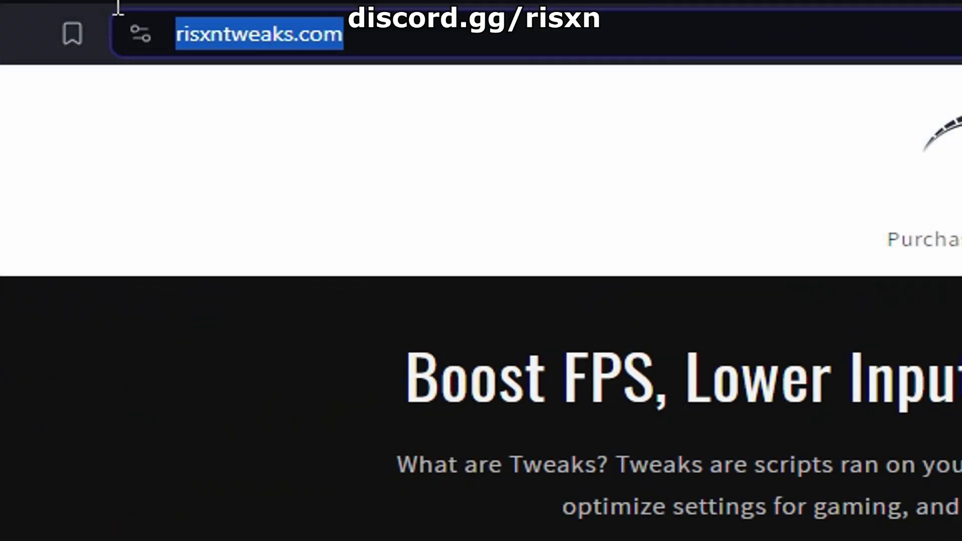
scroll(481, 253, down, 4)
scroll(481, 274, down, 4)
scroll(526, 334, down, 2)
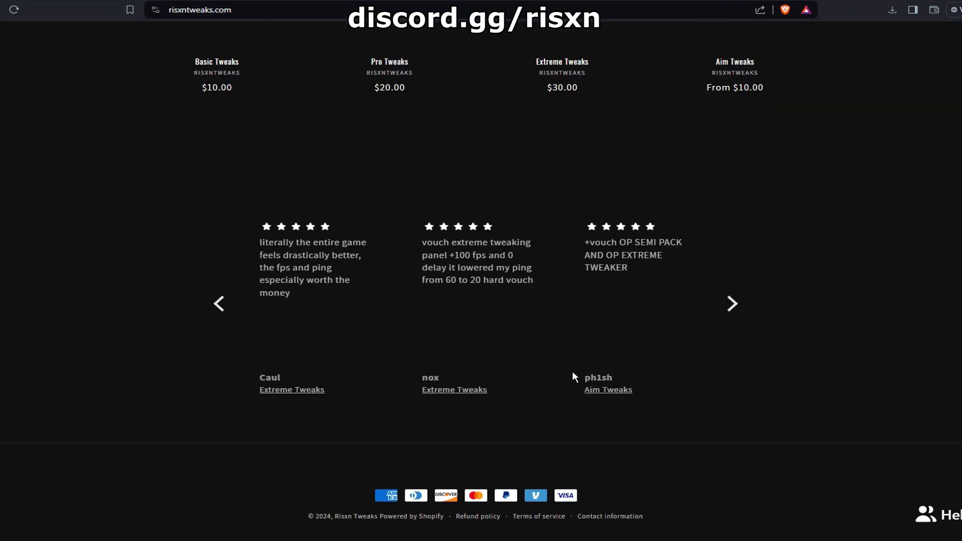
scroll(601, 334, up, 3)
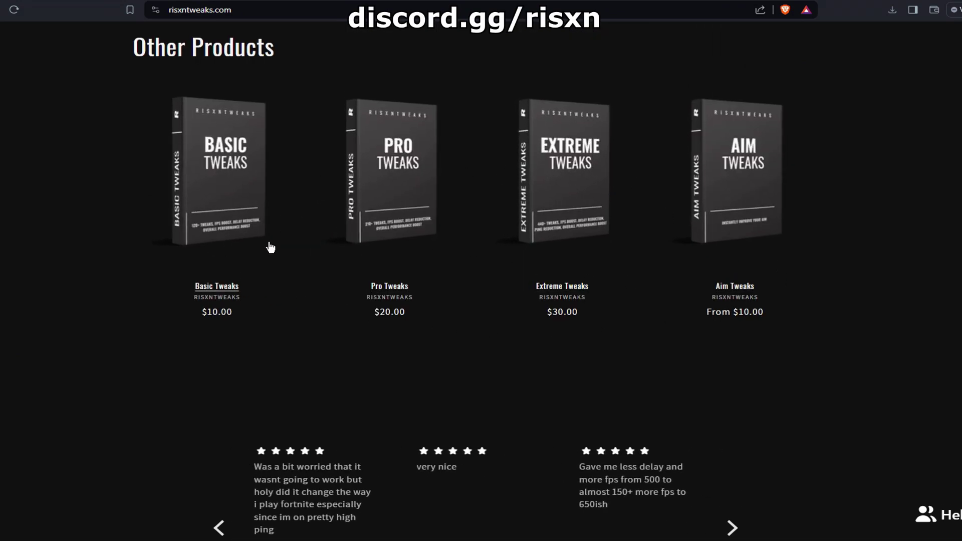
scroll(505, 378, up, 4)
scroll(505, 376, up, 2)
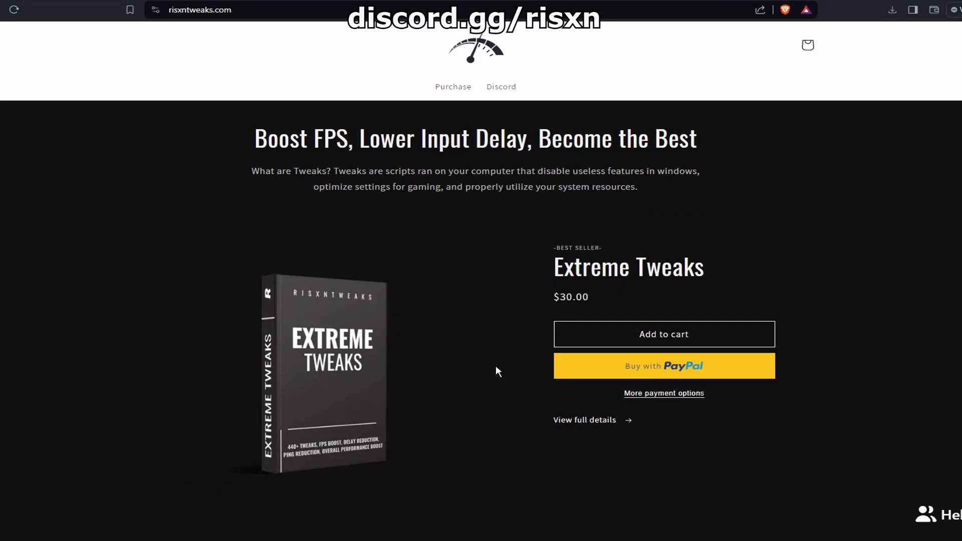